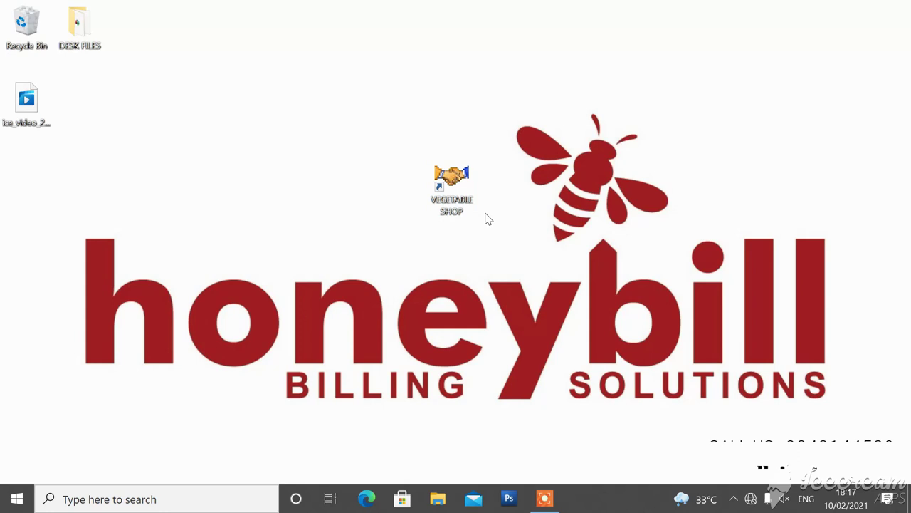
Step: Launch the VEGETABLE SHOP billing program from its desktop shortcut
{"action": "double_click", "coordinate": [456, 192]}
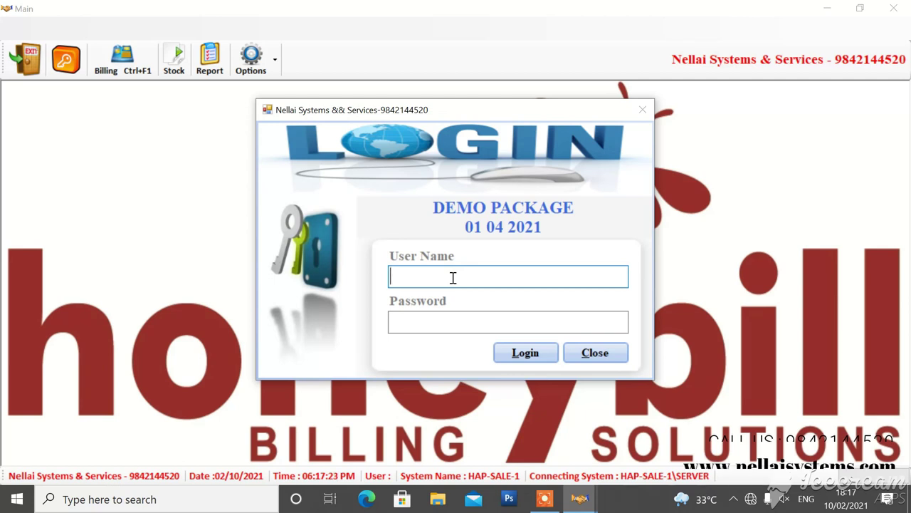
Step: Log in to Honeybill as user ADMIN with the account password
{"action": "type", "text": "ADMIN"}
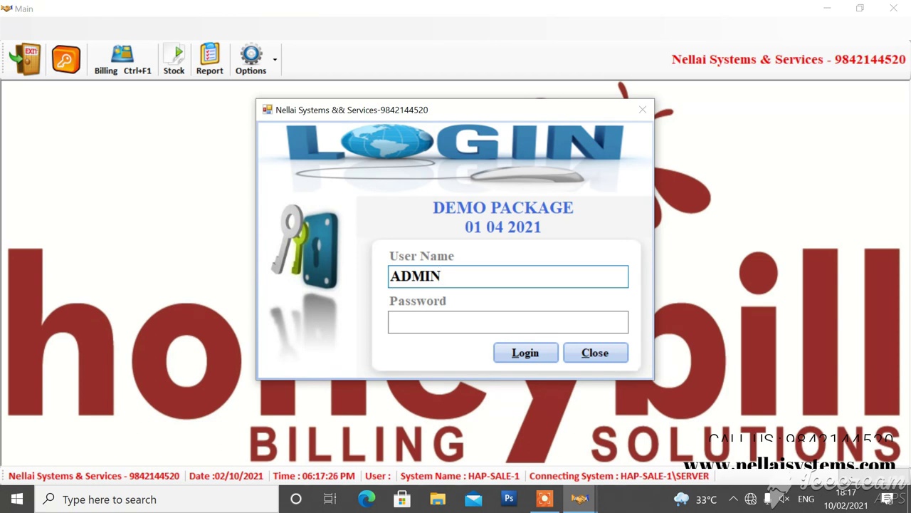
{"action": "key", "text": "Tab"}
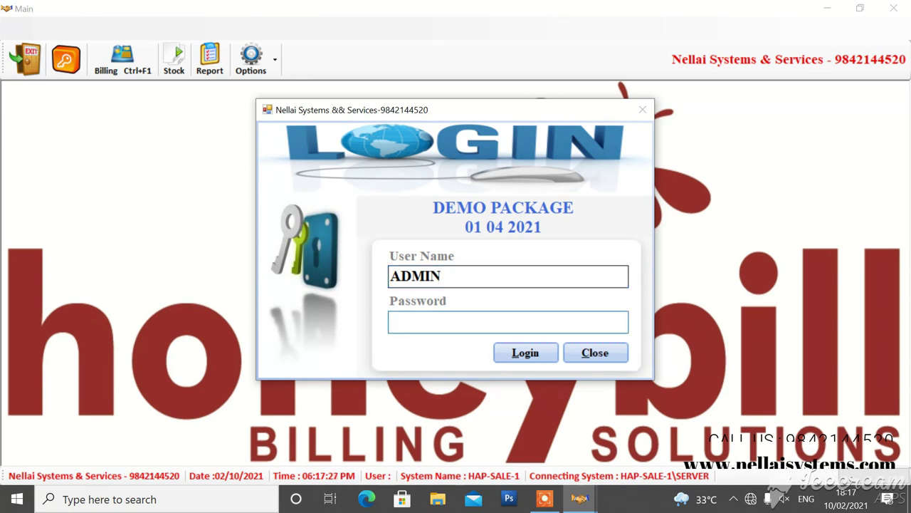
{"action": "type", "text": "****"}
{"action": "key", "text": "Return"}
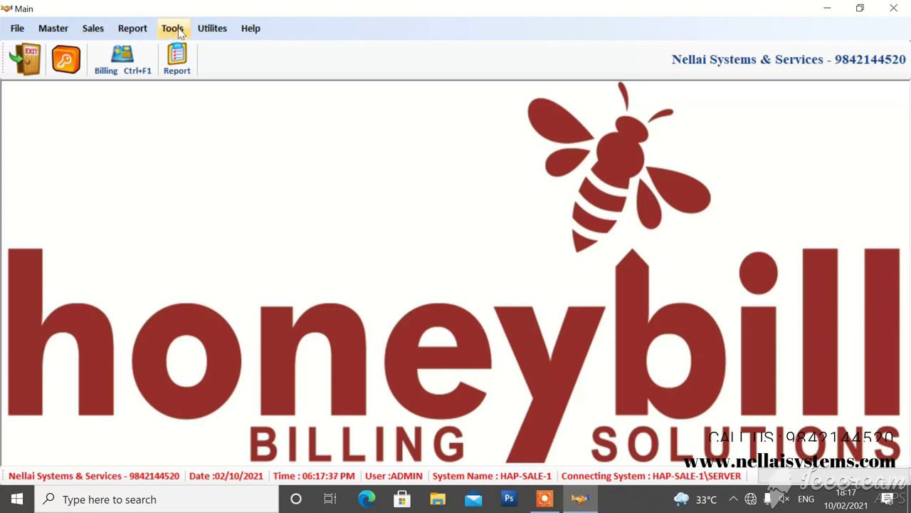
Step: Create and save a new user 'S' with a password in User Rights
{"action": "left_click", "coordinate": [21, 33]}
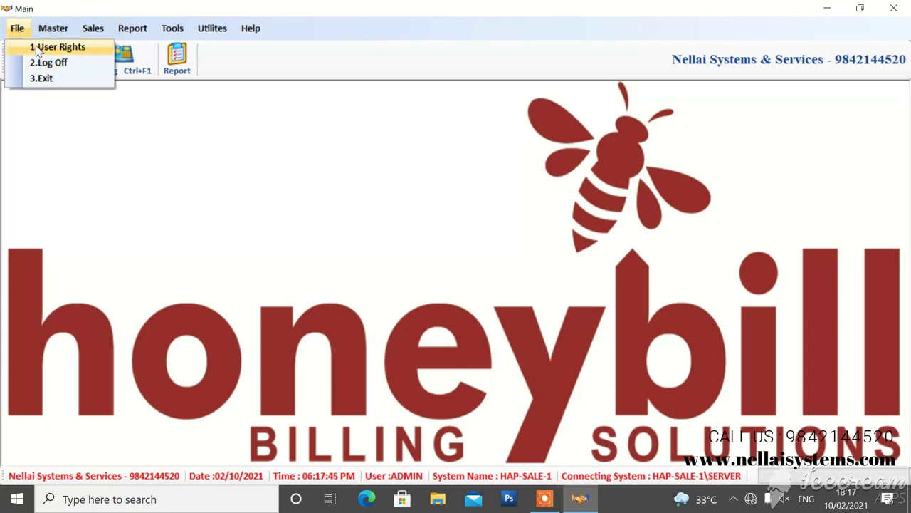
{"action": "left_click", "coordinate": [39, 50]}
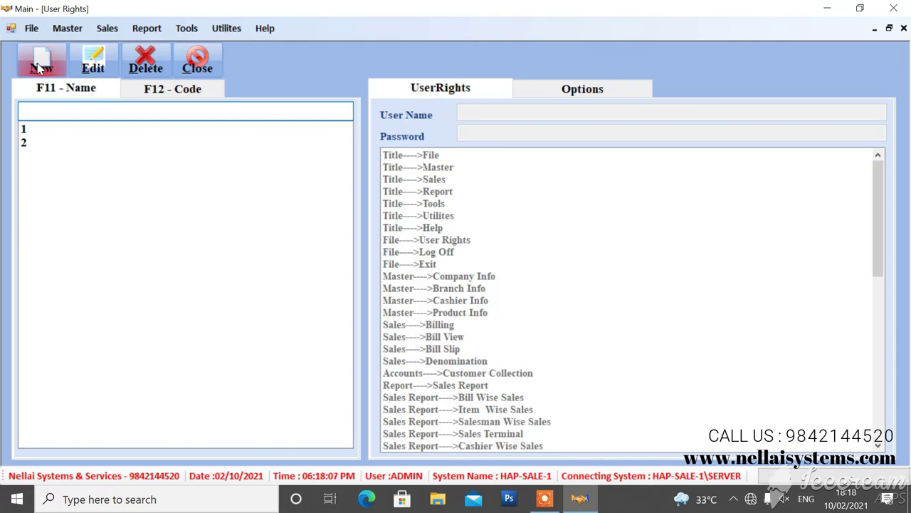
{"action": "left_click", "coordinate": [39, 67]}
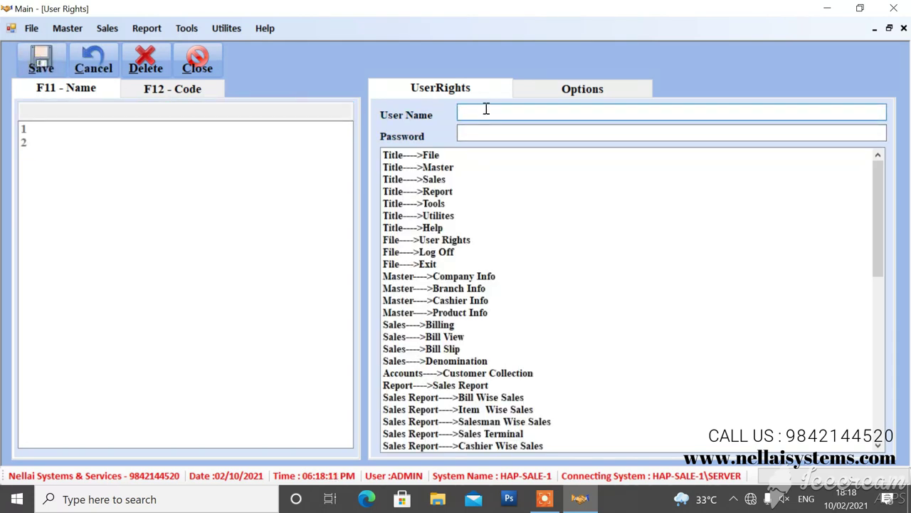
{"action": "type", "text": "SIVA"}
{"action": "left_click", "coordinate": [498, 133]}
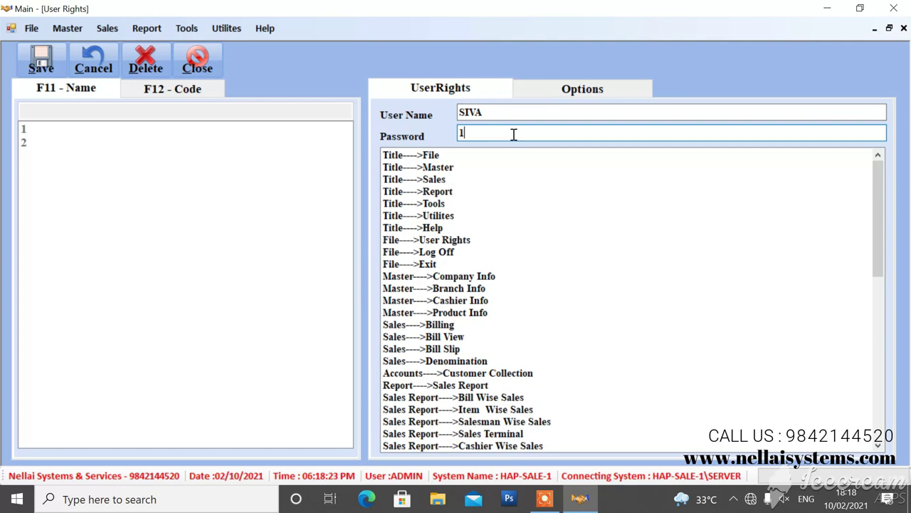
{"action": "type", "text": "1"}
{"action": "left_click", "coordinate": [41, 60]}
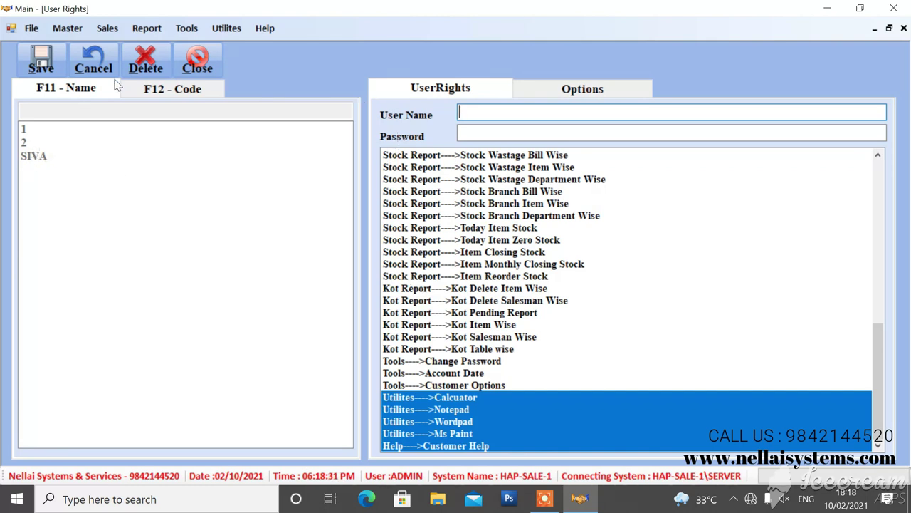
Step: Check the newly added user's details, then close the User Rights window
{"action": "left_click", "coordinate": [198, 64]}
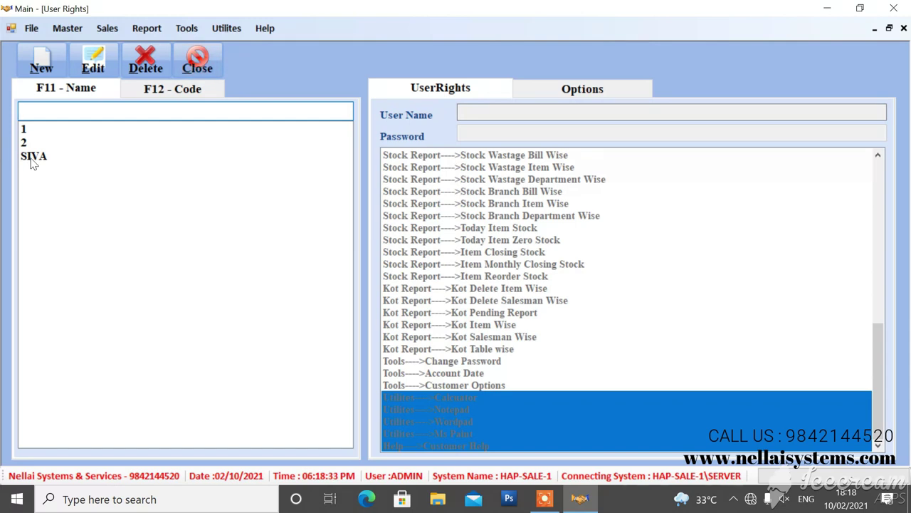
{"action": "left_click", "coordinate": [32, 157]}
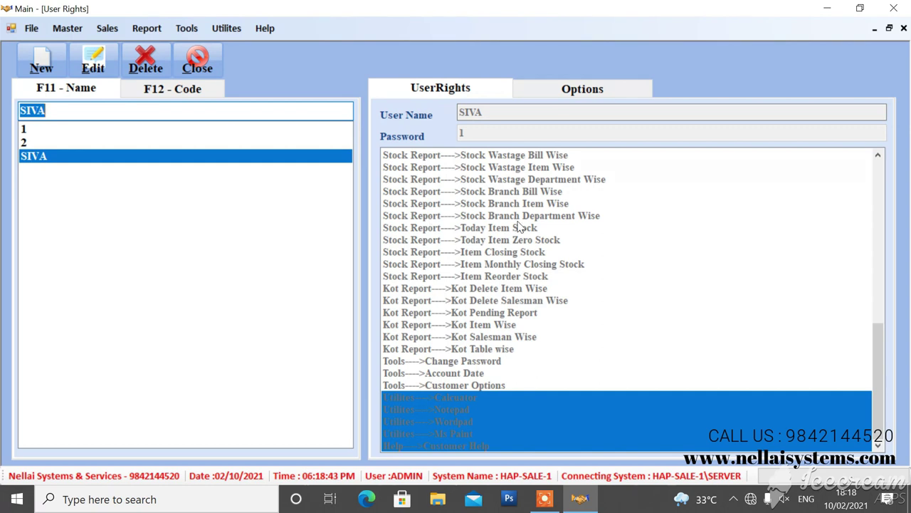
{"action": "left_click", "coordinate": [197, 70]}
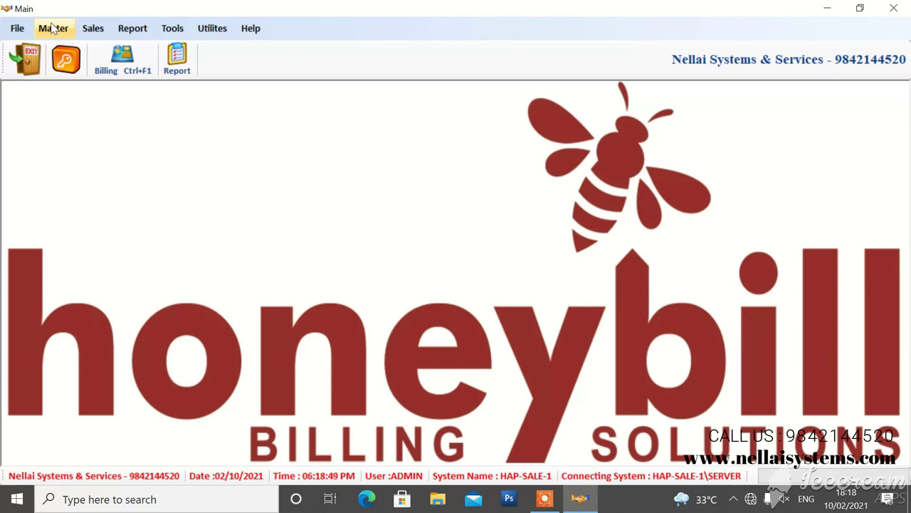
{"action": "left_click", "coordinate": [51, 27]}
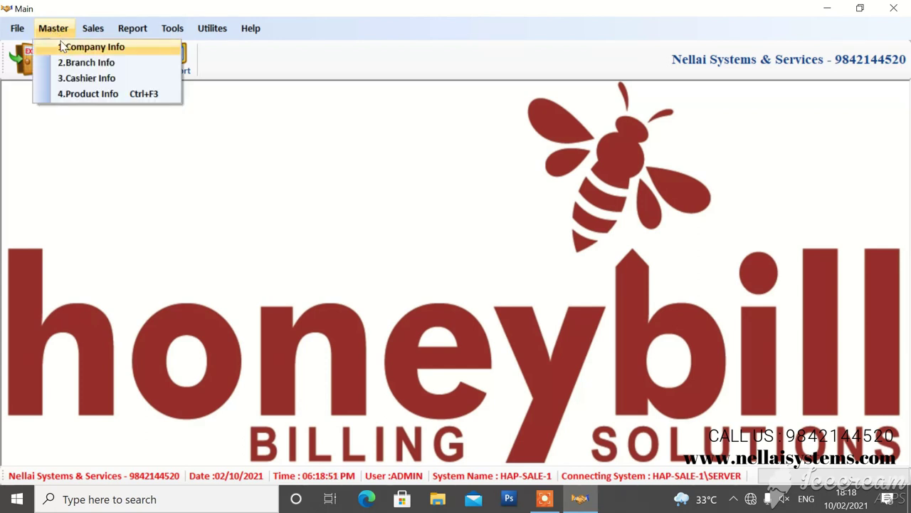
{"action": "left_click", "coordinate": [91, 46]}
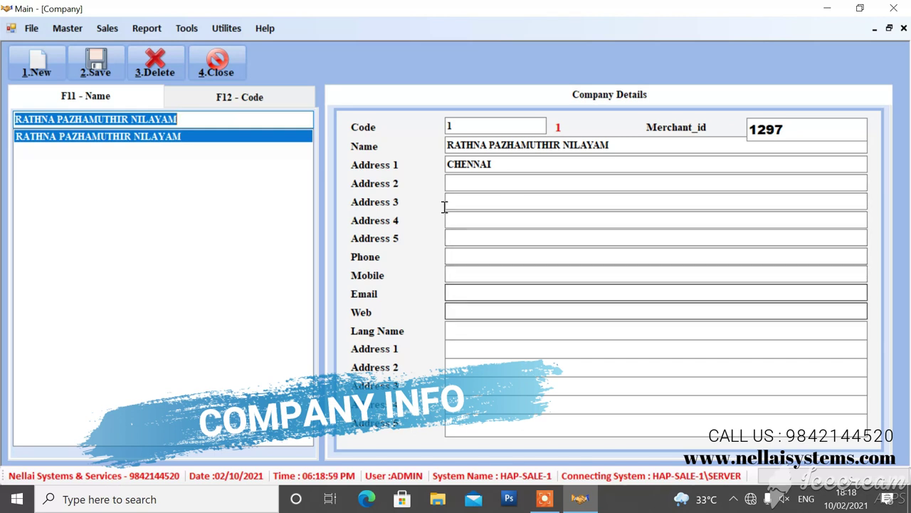
{"action": "left_click", "coordinate": [210, 63]}
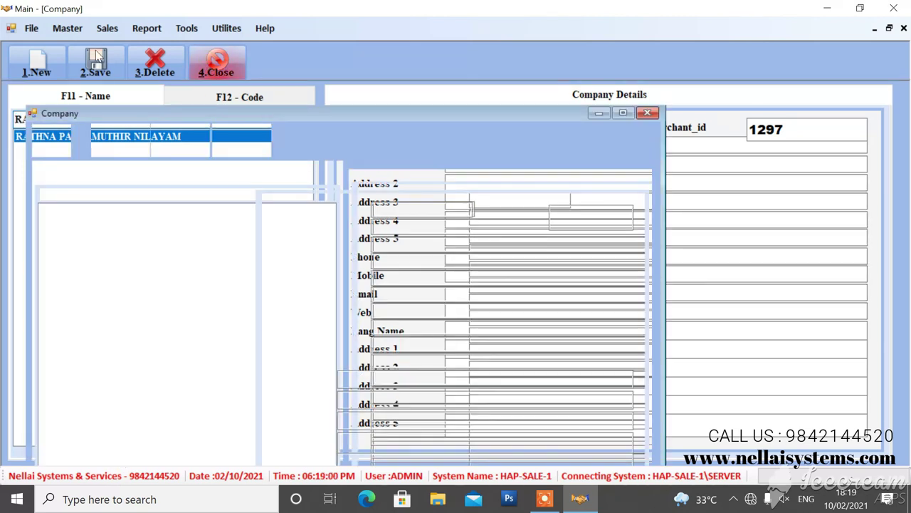
{"action": "left_click", "coordinate": [62, 29]}
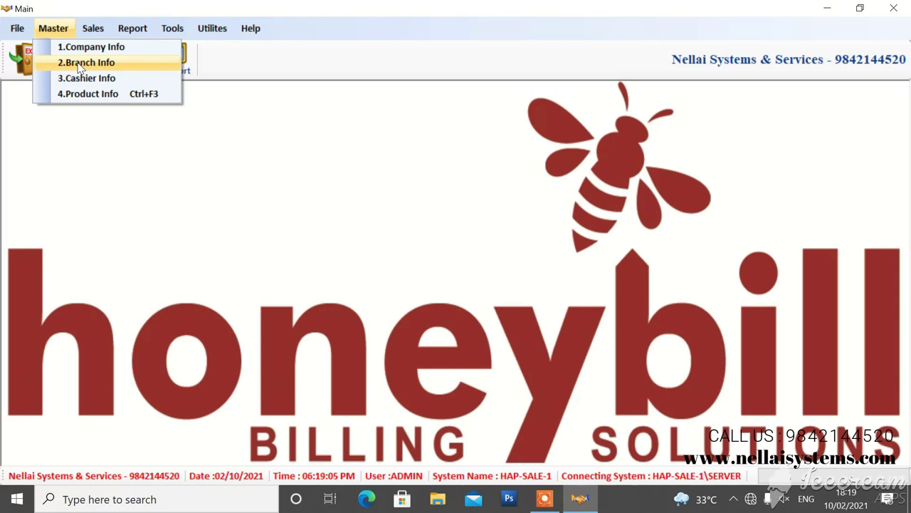
{"action": "left_click", "coordinate": [80, 63]}
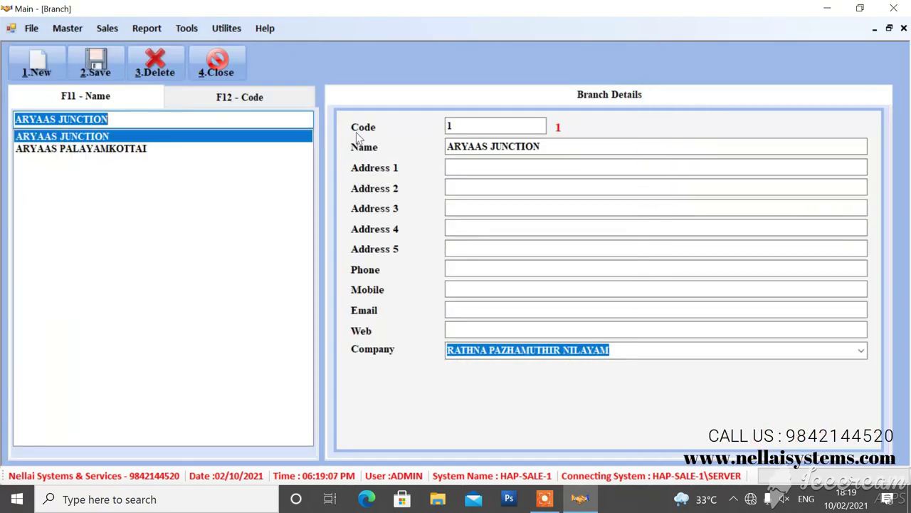
{"action": "left_click", "coordinate": [214, 62]}
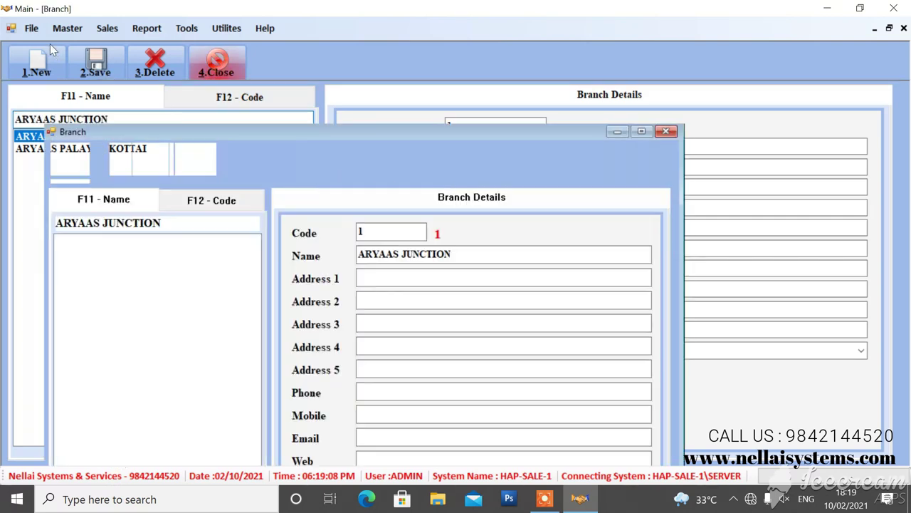
{"action": "left_click", "coordinate": [48, 34]}
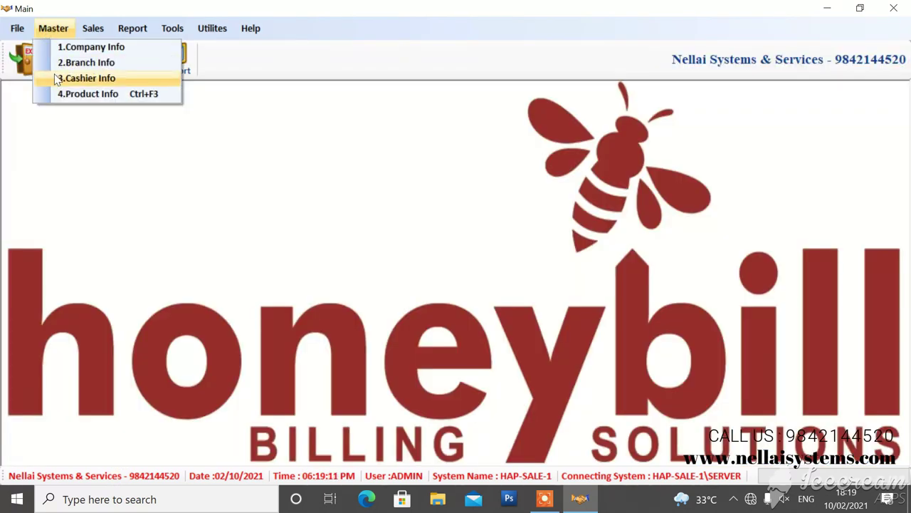
{"action": "left_click", "coordinate": [57, 79]}
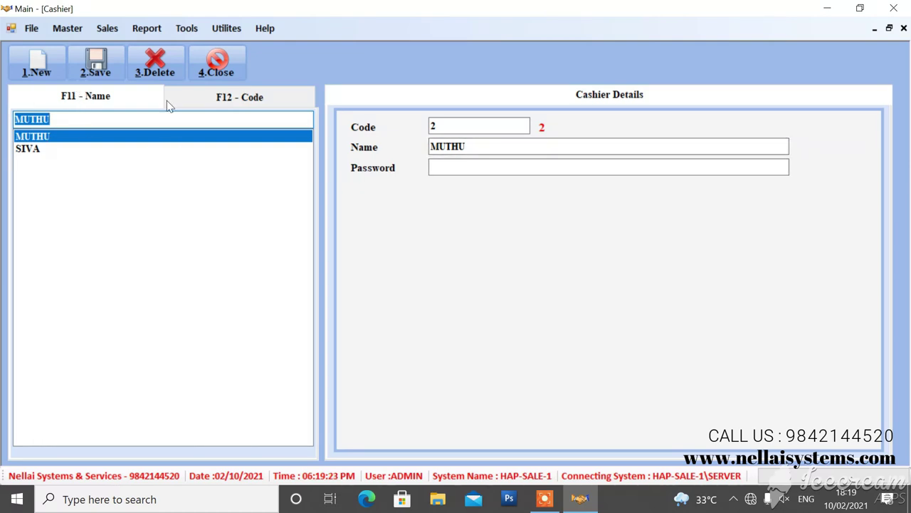
{"action": "left_click", "coordinate": [205, 66]}
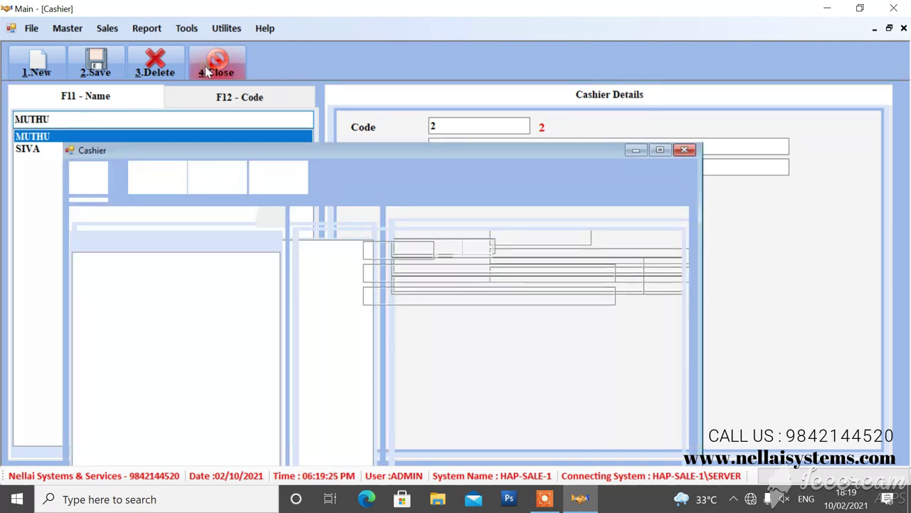
{"action": "left_click", "coordinate": [57, 29]}
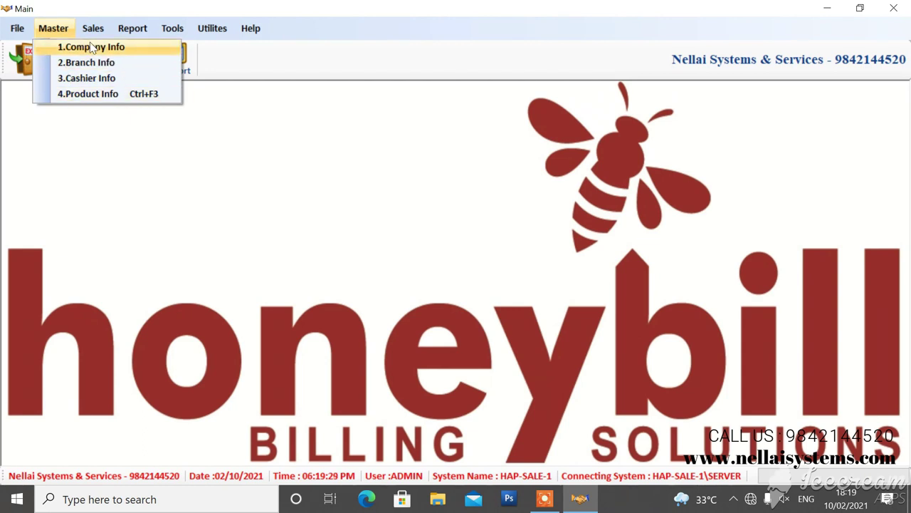
{"action": "left_click", "coordinate": [162, 122]}
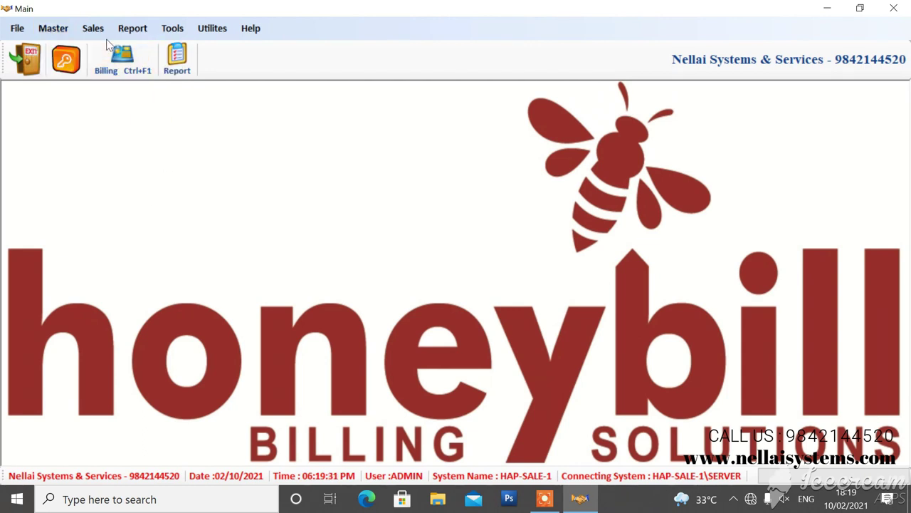
Step: Start a Sales billing session under cashier code 1 to get an empty bill
{"action": "left_click", "coordinate": [101, 32]}
{"action": "left_click", "coordinate": [108, 47]}
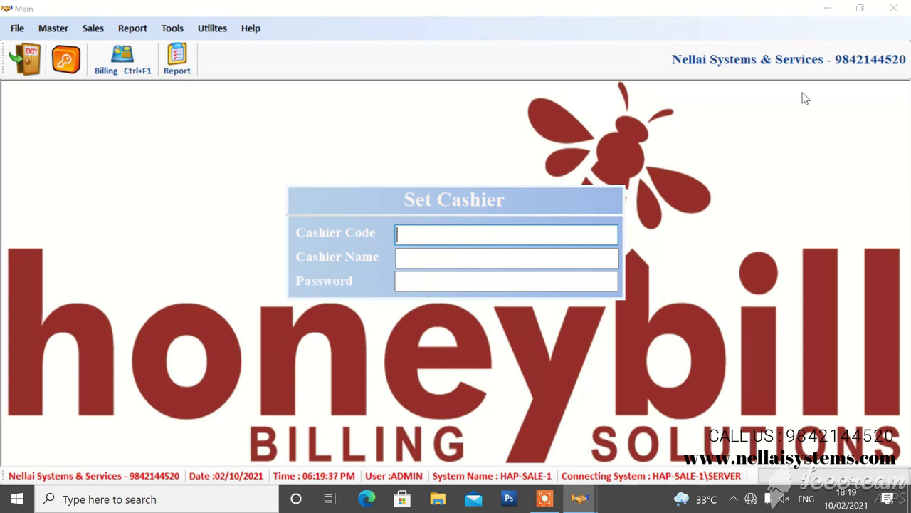
{"action": "type", "text": "1"}
{"action": "key", "text": "Return"}
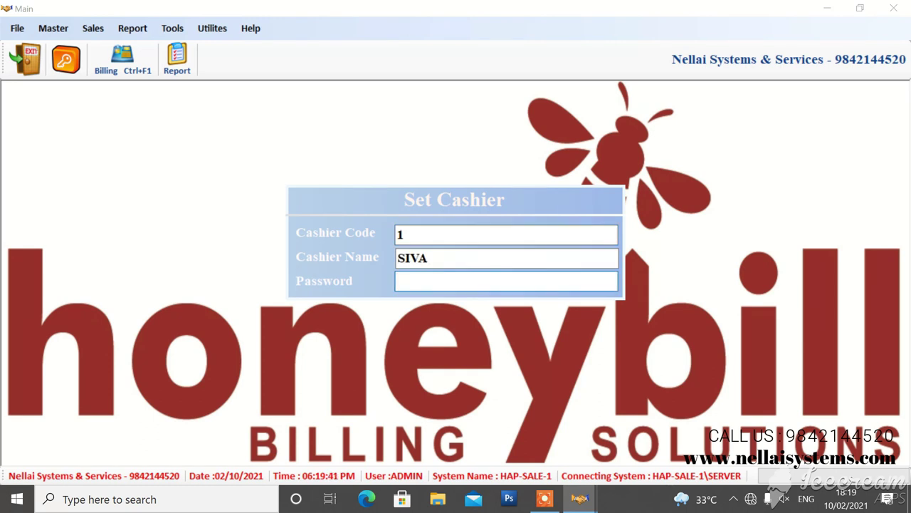
{"action": "key", "text": "Return"}
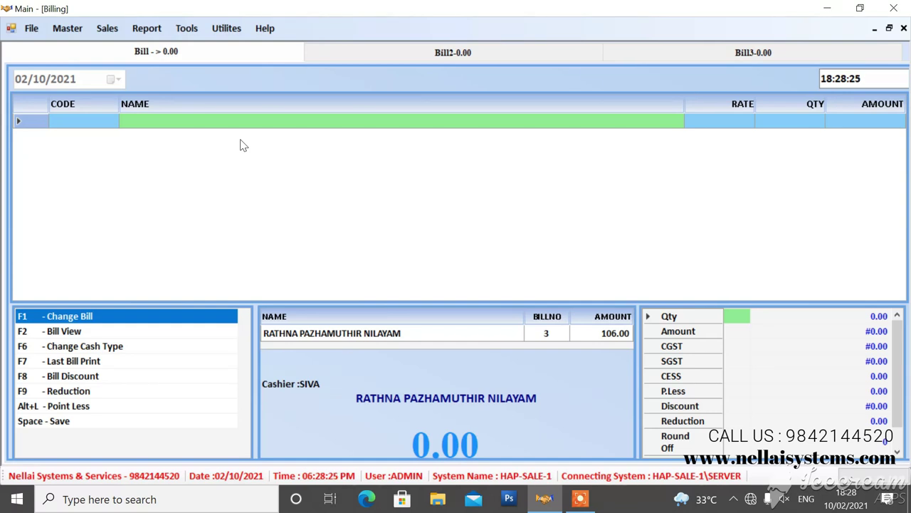
Step: Add POTATO (0.250 kg, 6.25) and LADIES FINGER (0.088 kg, 2.20), totalling 8.00
{"action": "type", "text": "p"}
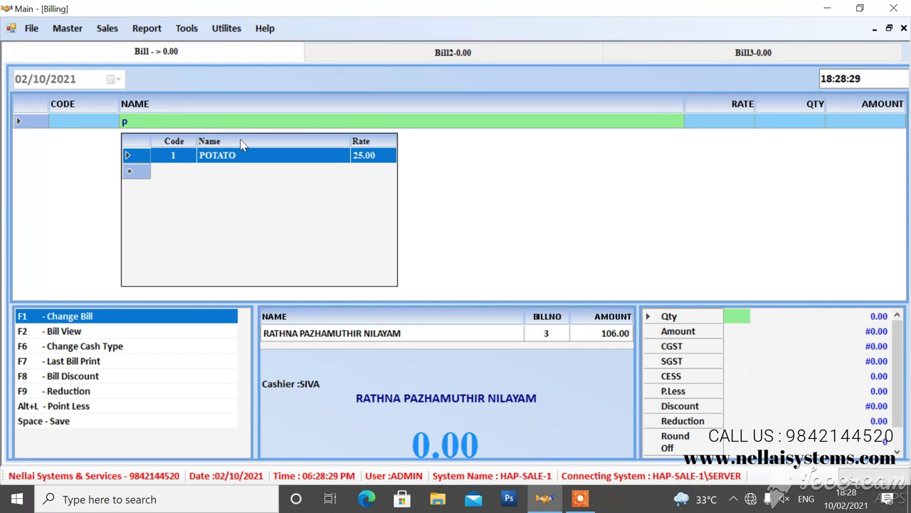
{"action": "key", "text": "Return"}
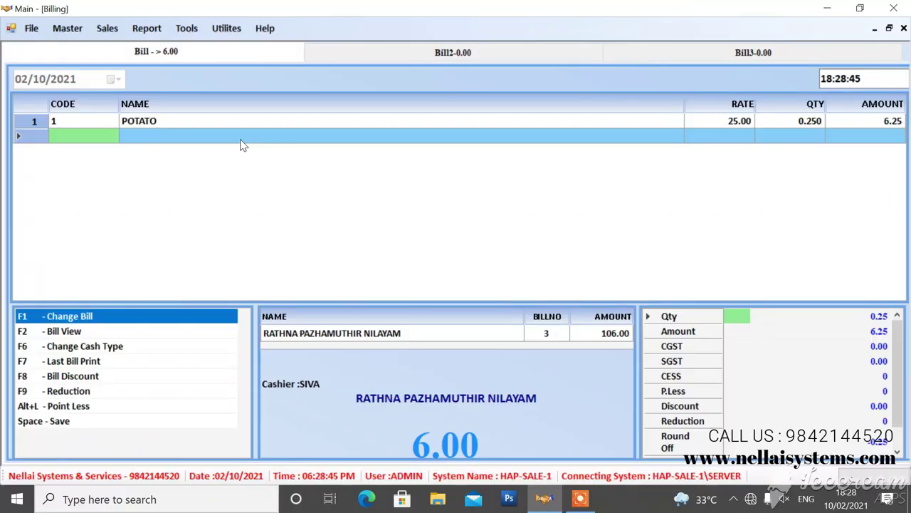
{"action": "left_click", "coordinate": [239, 140]}
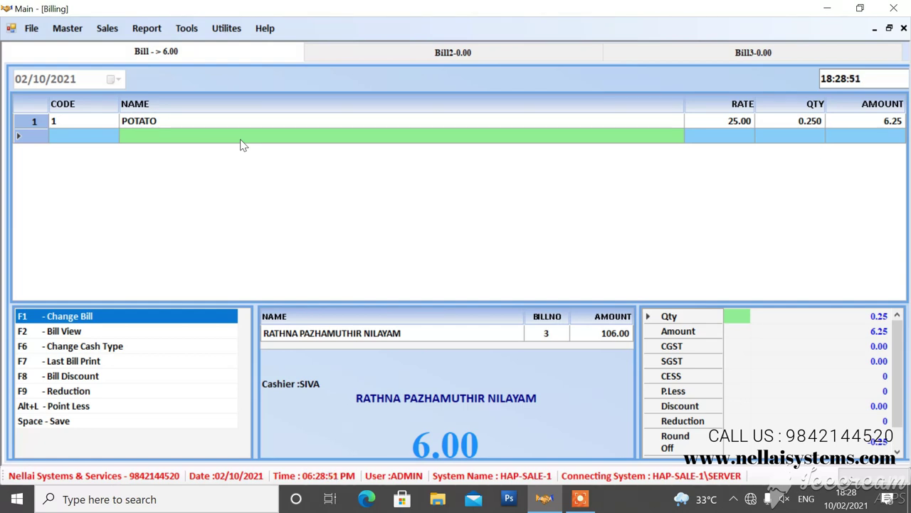
{"action": "type", "text": "la"}
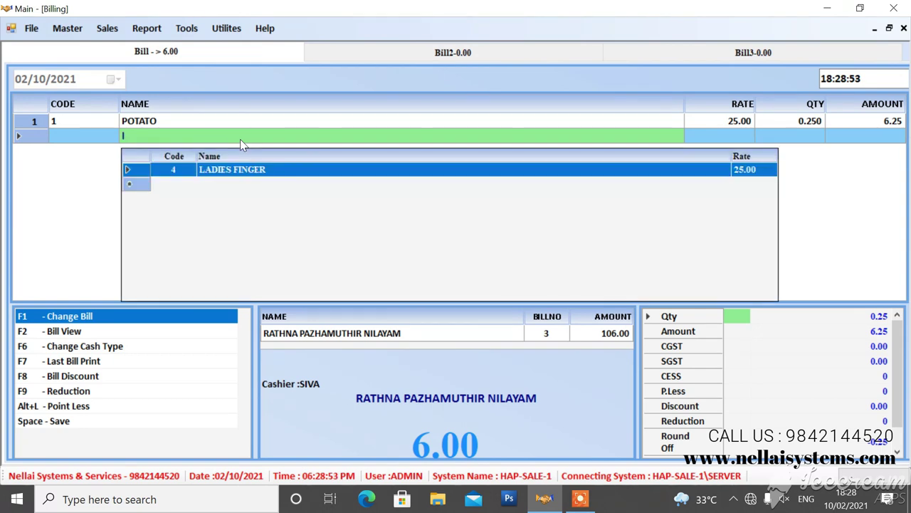
{"action": "key", "text": "Return"}
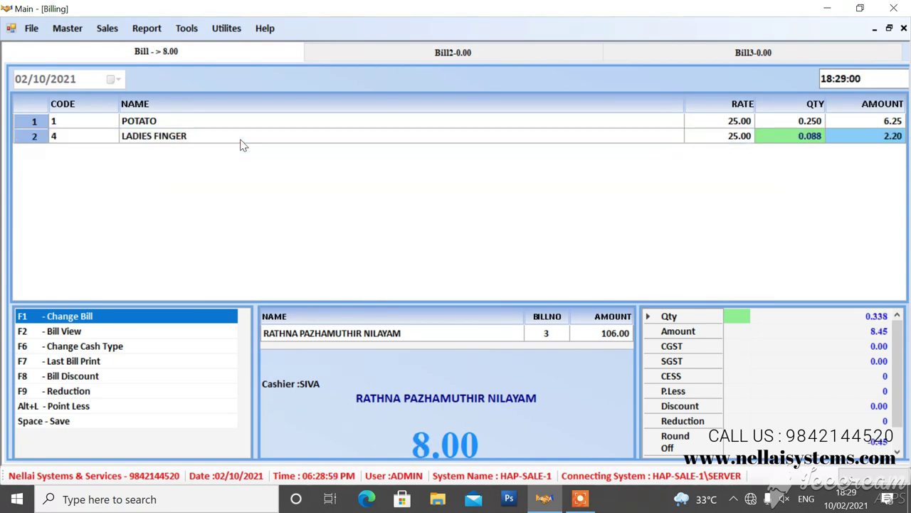
{"action": "key", "text": "Return"}
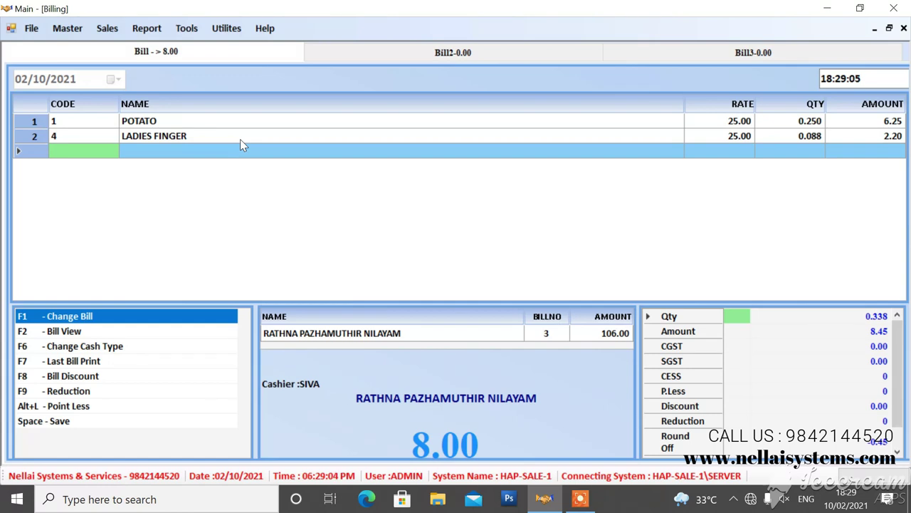
Step: Add weighed CAPSICUM, CARROT and GINGER to the bill, bringing it to 23.00
{"action": "key", "text": "Return"}
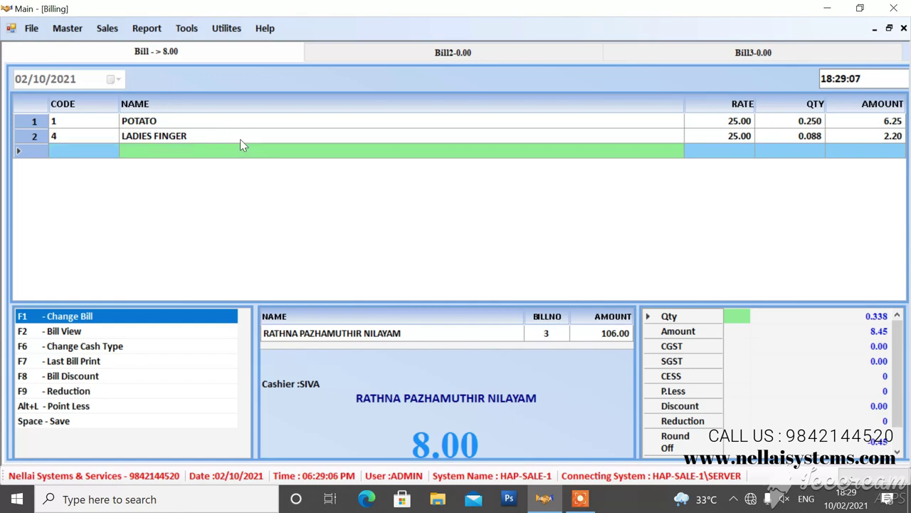
{"action": "type", "text": "ca"}
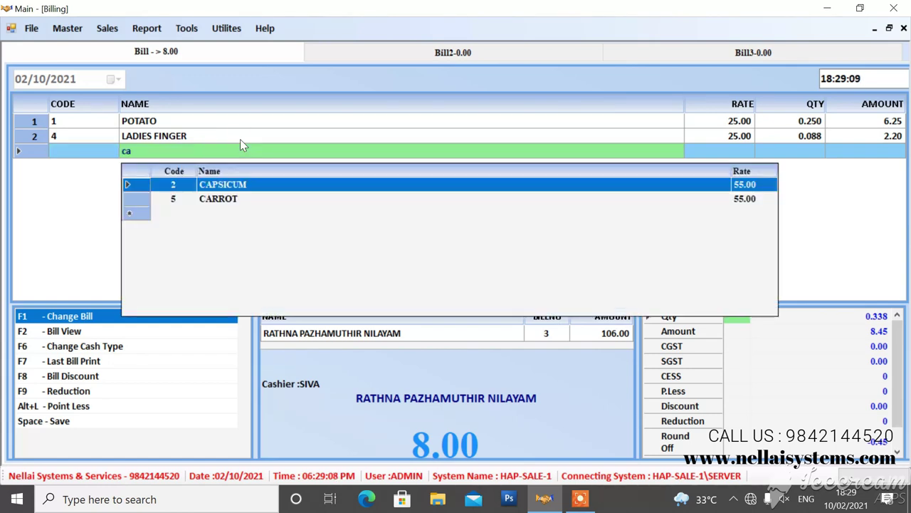
{"action": "key", "text": "Return"}
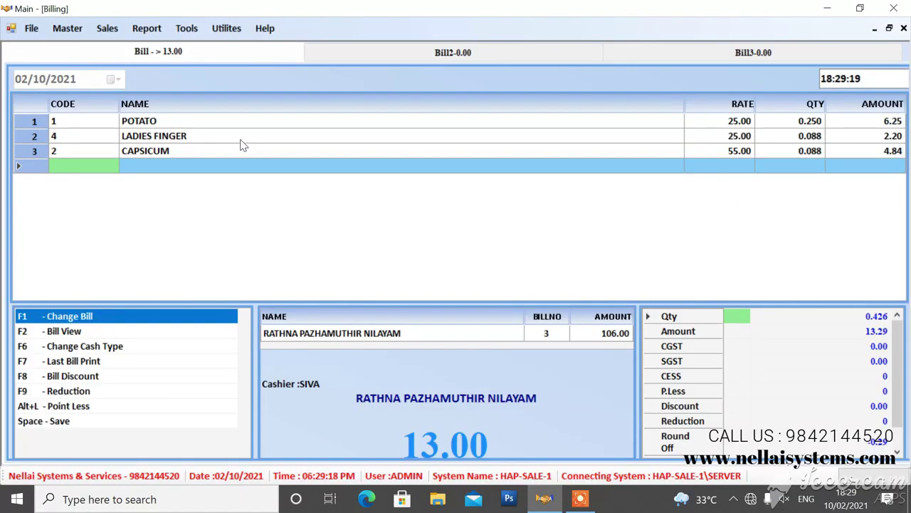
{"action": "key", "text": "Return"}
{"action": "type", "text": "ca"}
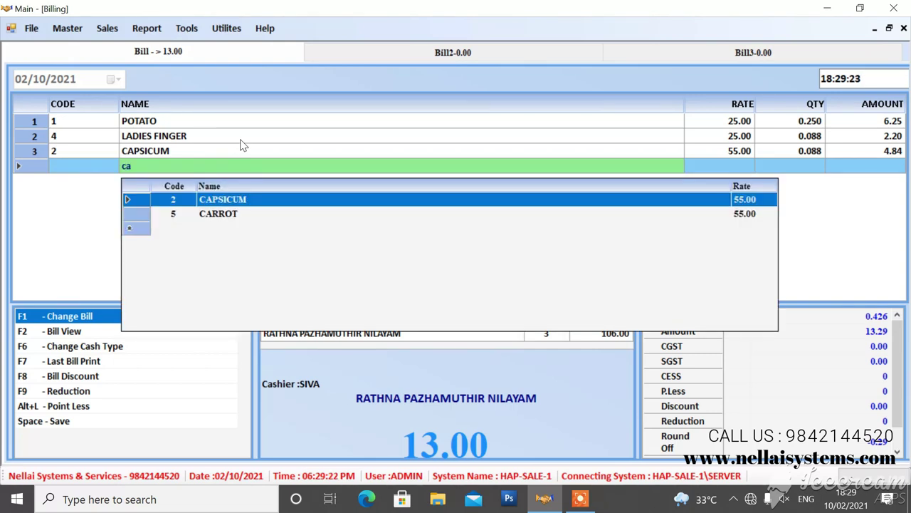
{"action": "key", "text": "Down"}
{"action": "key", "text": "Return"}
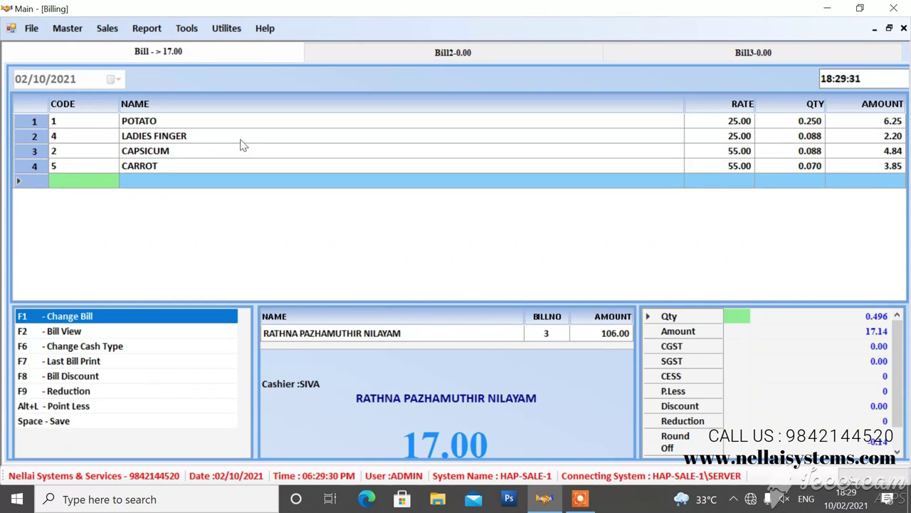
{"action": "key", "text": "Return"}
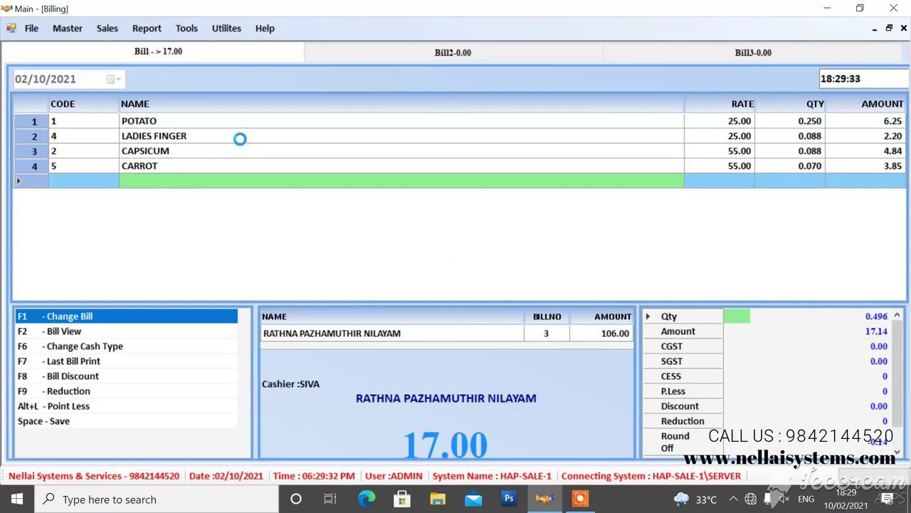
{"action": "type", "text": "g"}
{"action": "key", "text": "Return"}
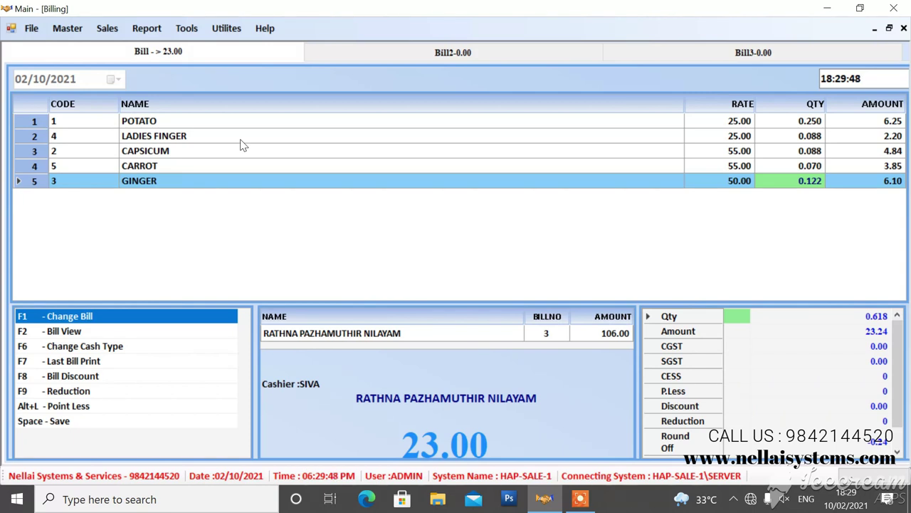
{"action": "key", "text": "space"}
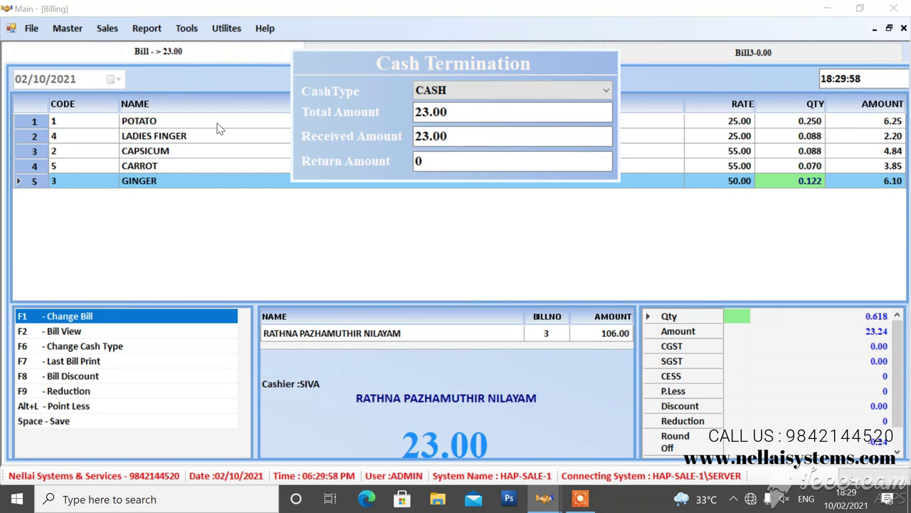
Step: Settle the 23.00 bill as CASH with 50 received and 27 returned
{"action": "left_click", "coordinate": [606, 90]}
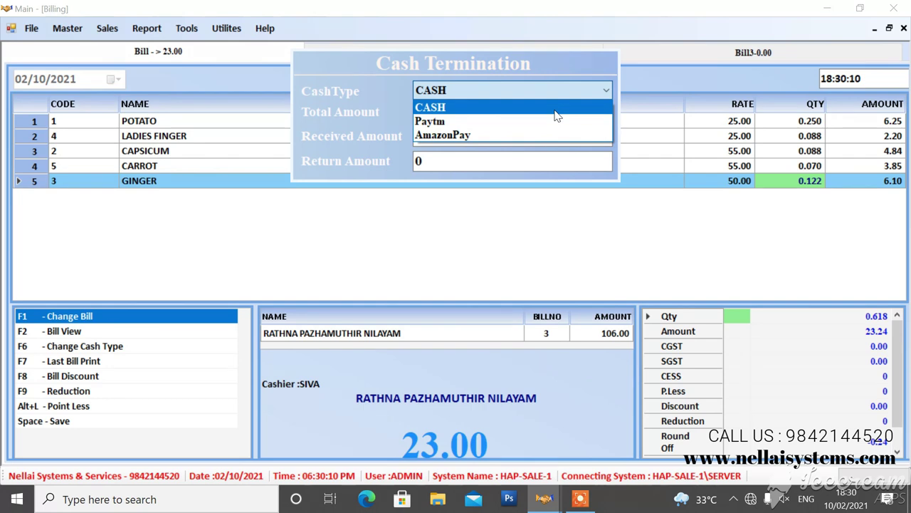
{"action": "left_click", "coordinate": [558, 112]}
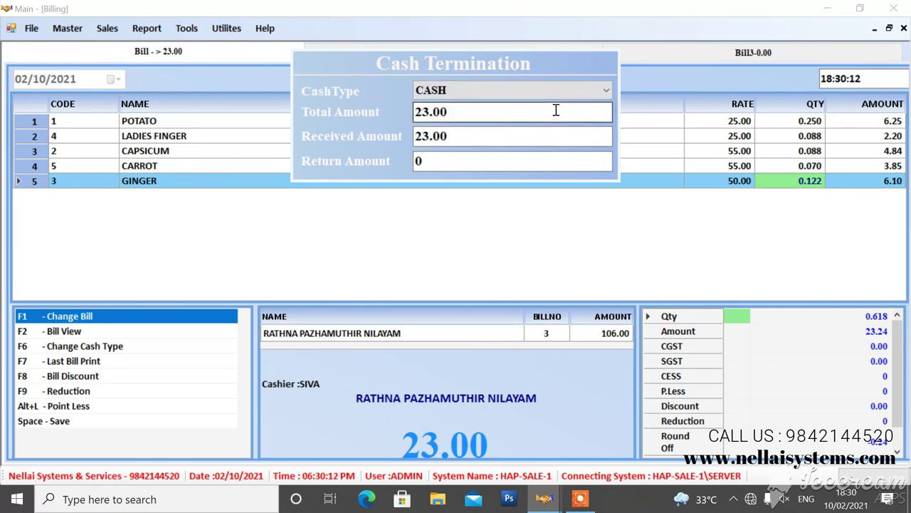
{"action": "key", "text": "Return"}
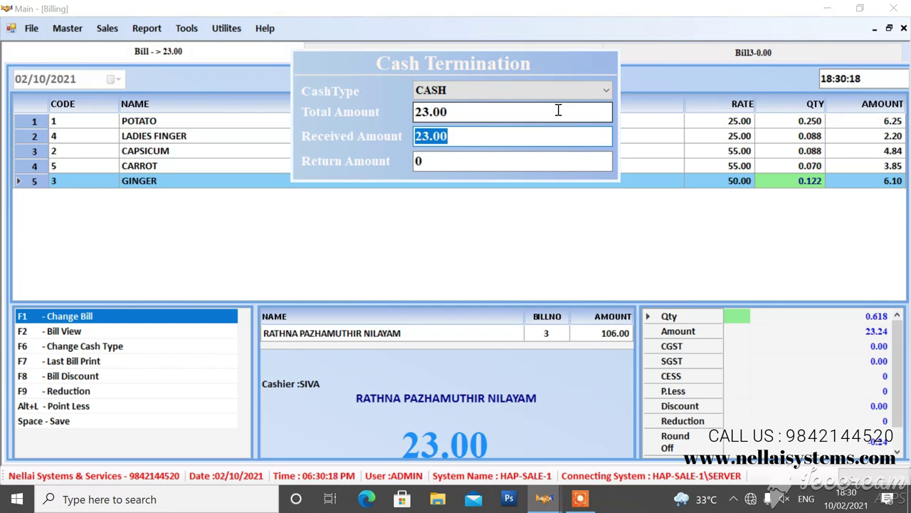
{"action": "type", "text": "50"}
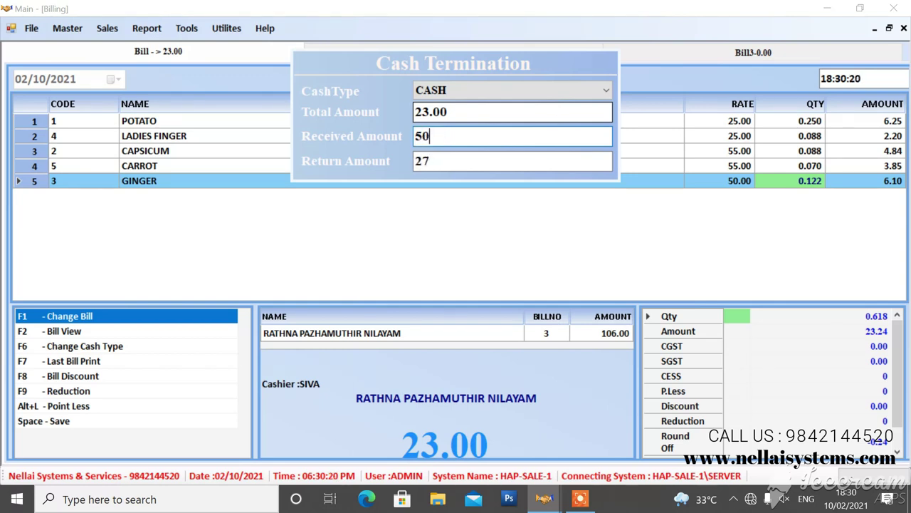
{"action": "key", "text": "Return"}
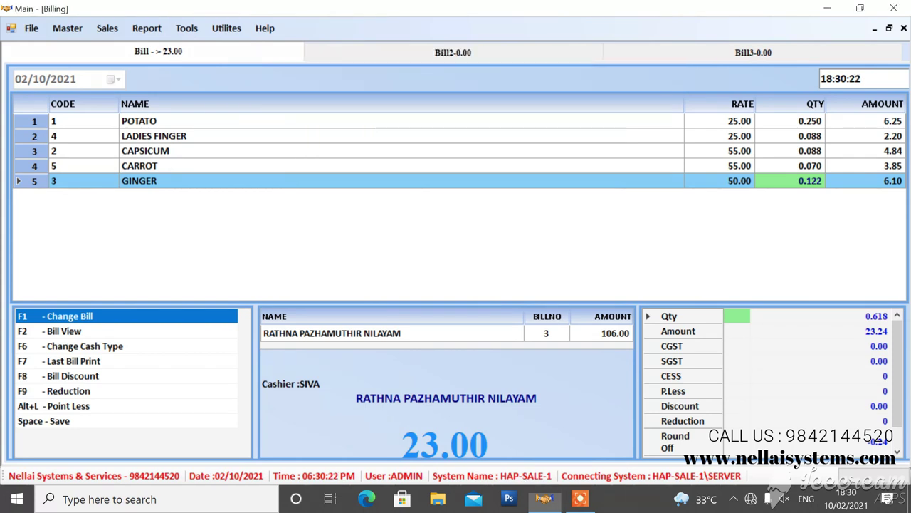